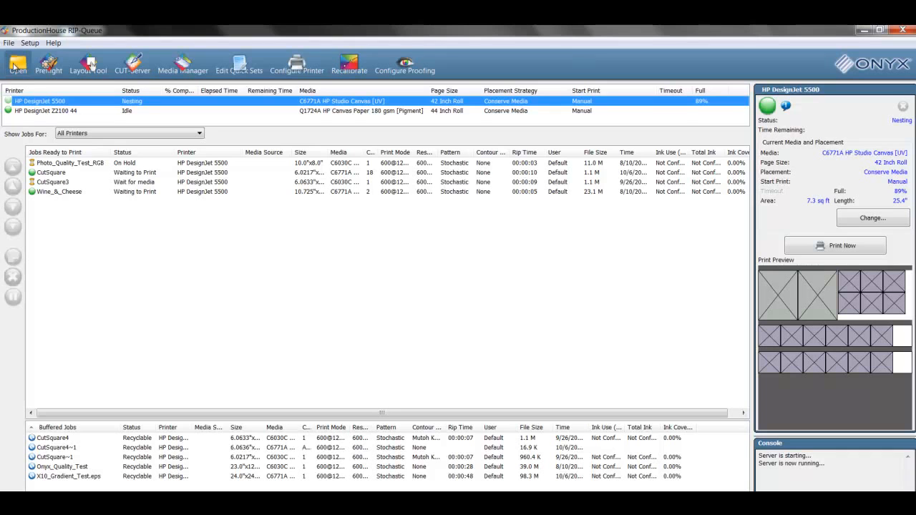
Bring up the Open dialog with HP DesignJet 5500 as printer and the Default quick set.
{"action": "left_click", "coordinate": [14, 66]}
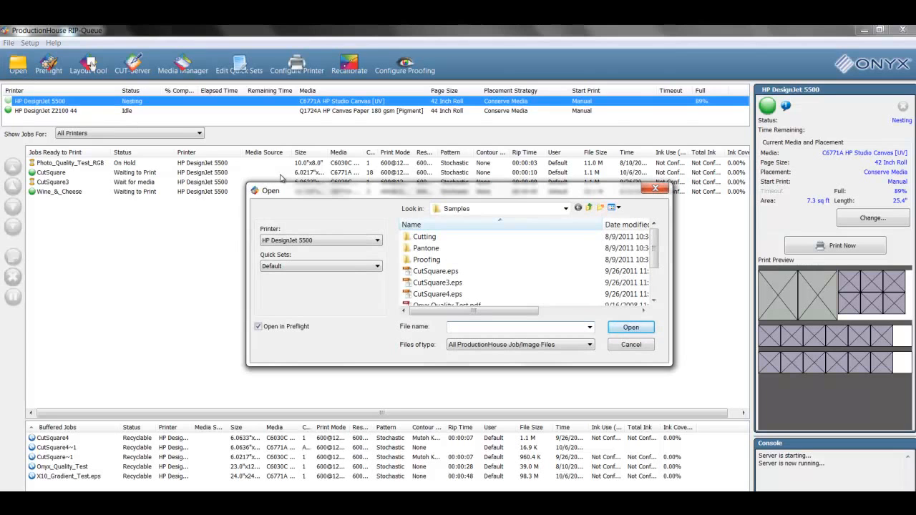
{"action": "left_click", "coordinate": [358, 243]}
{"action": "left_click", "coordinate": [358, 247]}
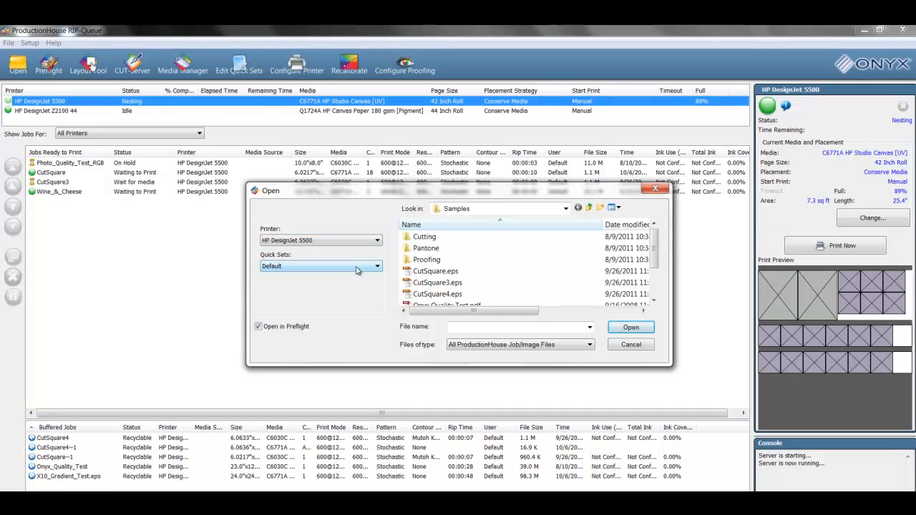
{"action": "left_click", "coordinate": [358, 270]}
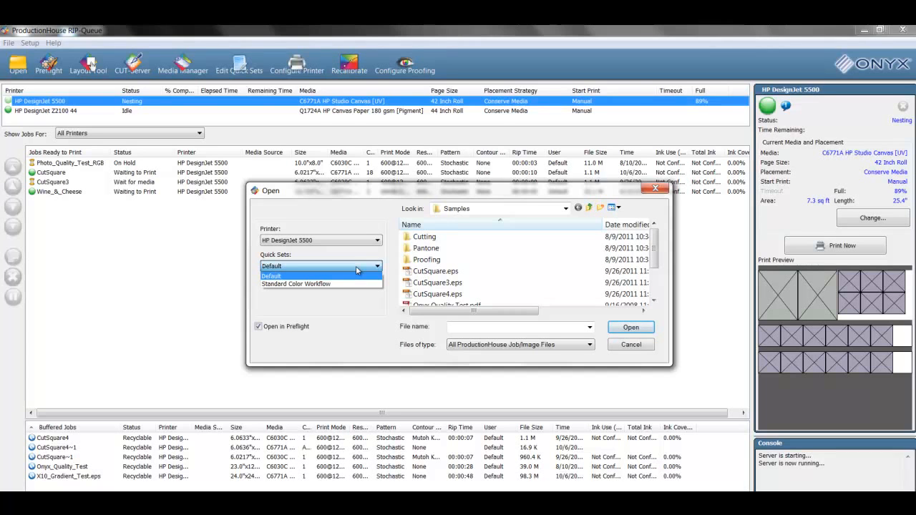
{"action": "left_click", "coordinate": [357, 270]}
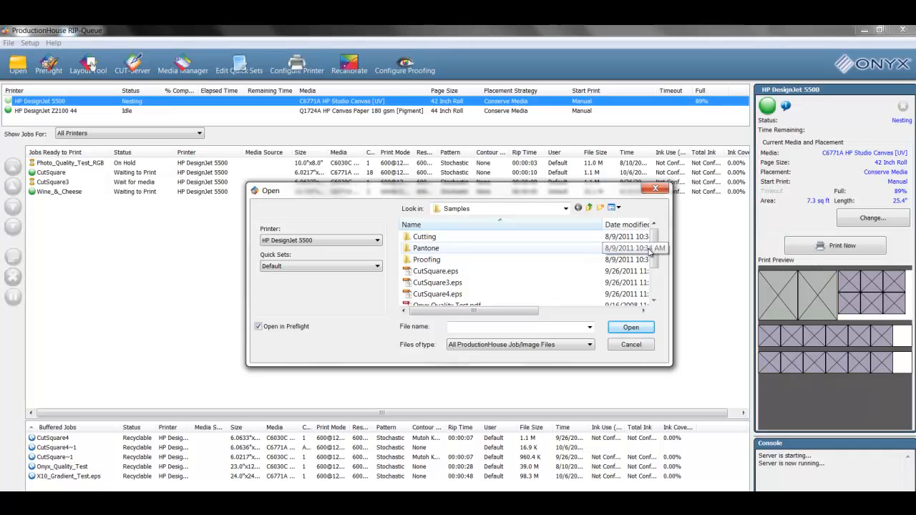
Open X10_Gradient_Test.eps from the Samples list in Preflight.
{"action": "scroll", "coordinate": [654, 269], "scroll_direction": "down", "scroll_amount": 1}
{"action": "scroll", "coordinate": [653, 270], "scroll_direction": "down", "scroll_amount": 2}
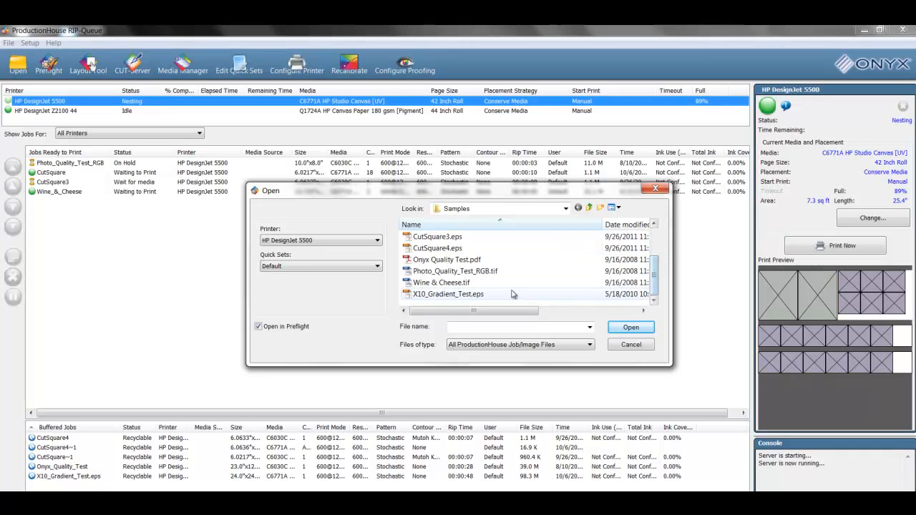
{"action": "left_click", "coordinate": [474, 295]}
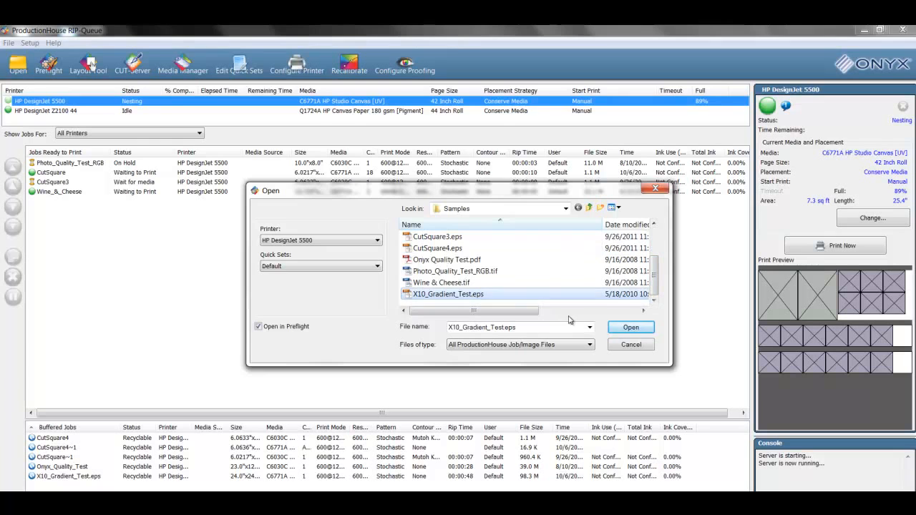
{"action": "left_click", "coordinate": [647, 330]}
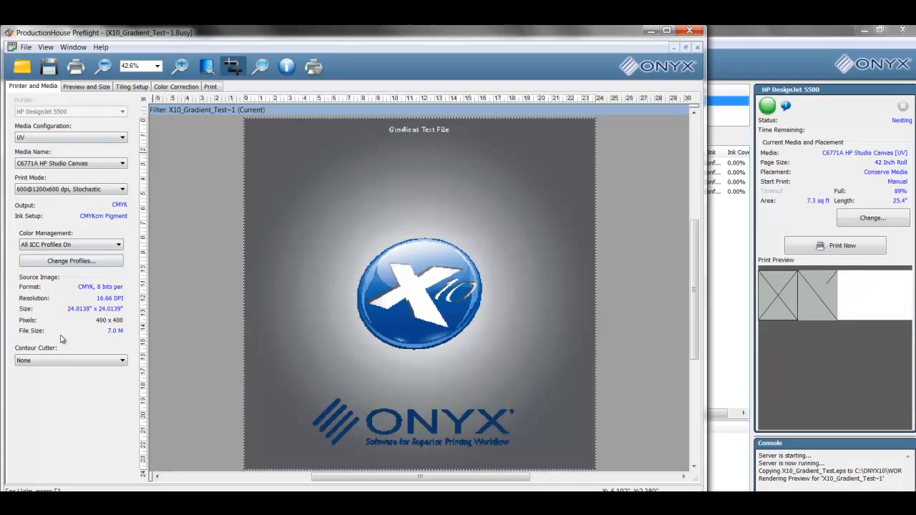
Review the Size, Tiling Setup, Color Correction and Print tabs, then submit the gradient job.
{"action": "left_click", "coordinate": [79, 86]}
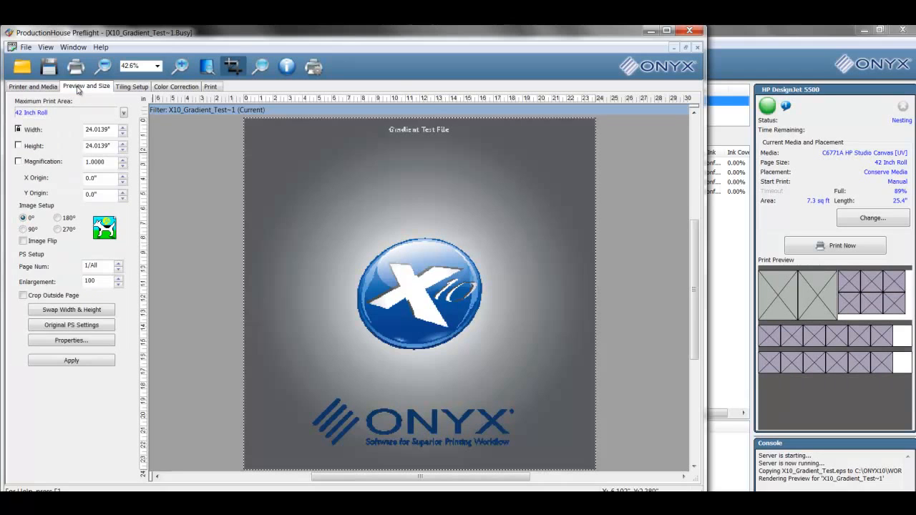
{"action": "left_click", "coordinate": [132, 87]}
{"action": "left_click", "coordinate": [190, 86]}
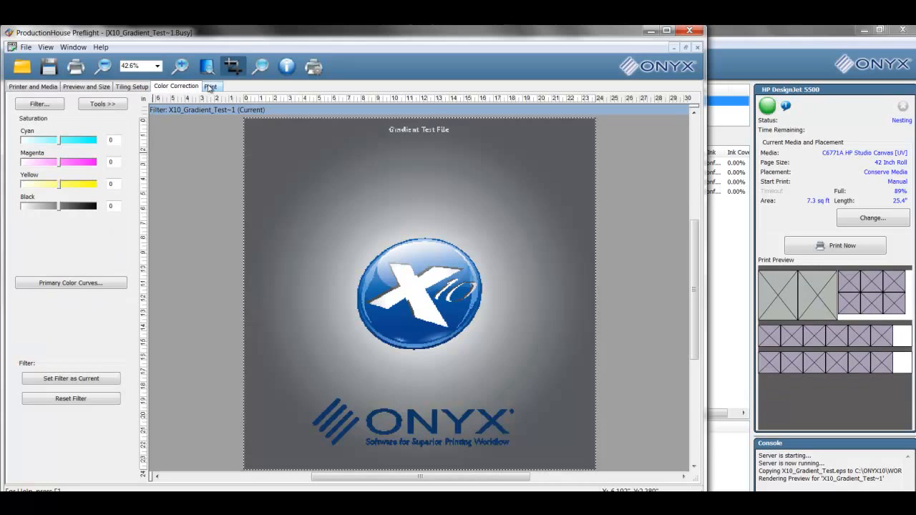
{"action": "left_click", "coordinate": [210, 86]}
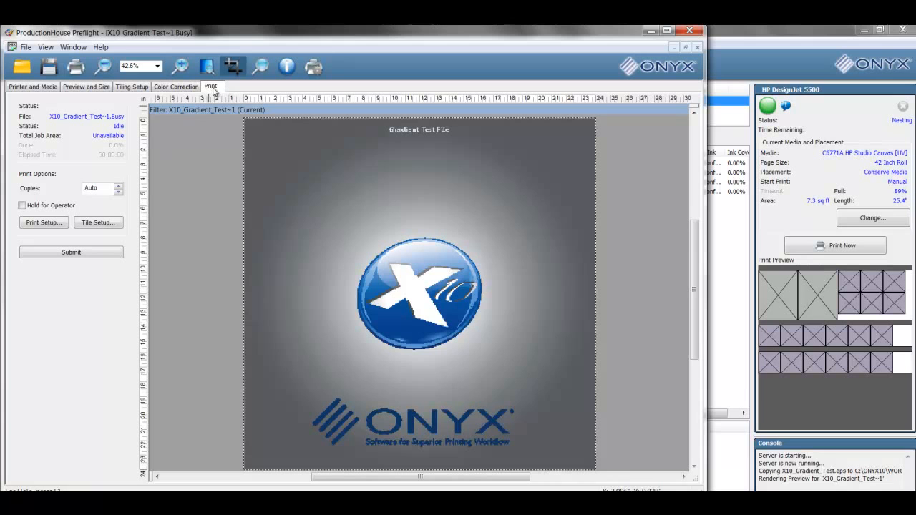
{"action": "left_click", "coordinate": [72, 252]}
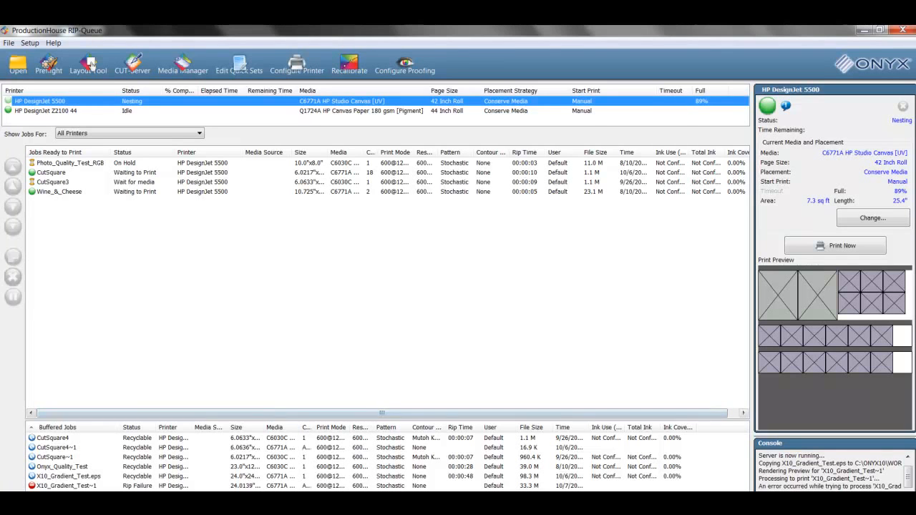
Browse Explorer to C:\Onyx10\Input\HP DesignJet 5500, showing its Info and Standard Color Workflow folders.
{"action": "left_click", "coordinate": [323, 501]}
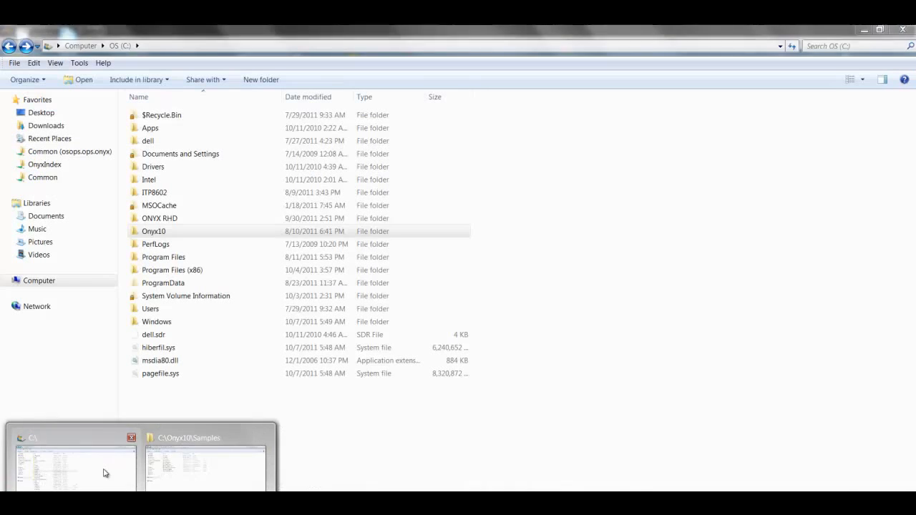
{"action": "left_click", "coordinate": [106, 471]}
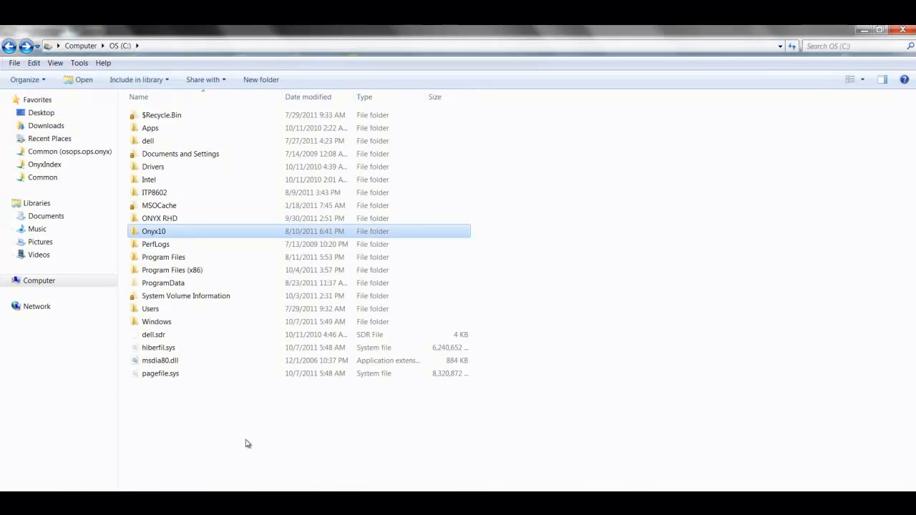
{"action": "double_click", "coordinate": [167, 234]}
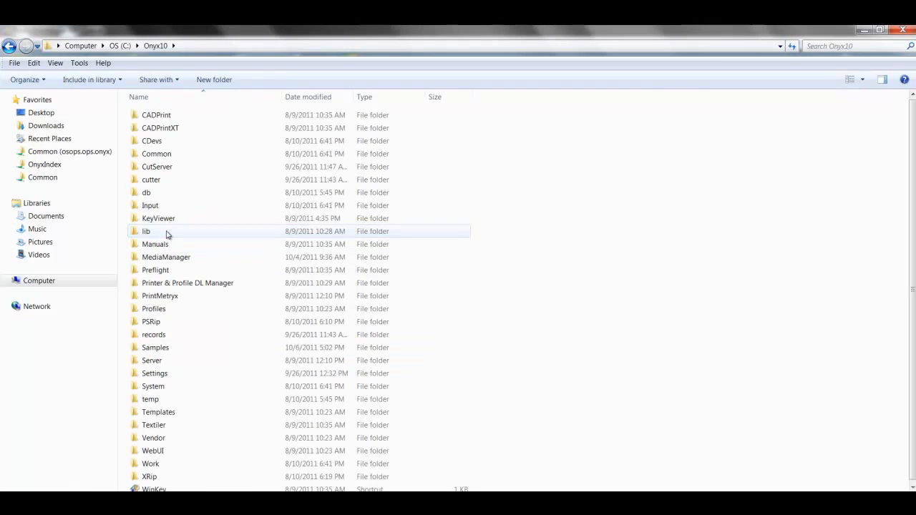
{"action": "double_click", "coordinate": [150, 205]}
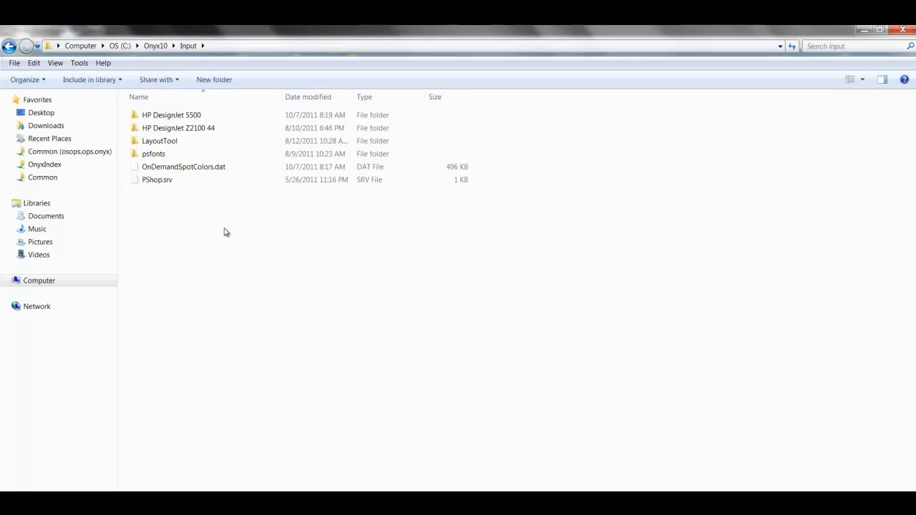
{"action": "left_click", "coordinate": [166, 119]}
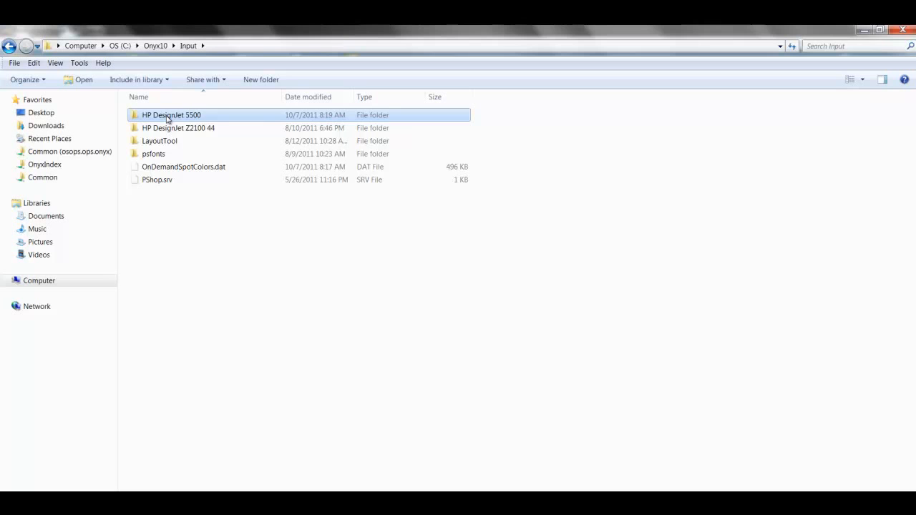
{"action": "double_click", "coordinate": [167, 119]}
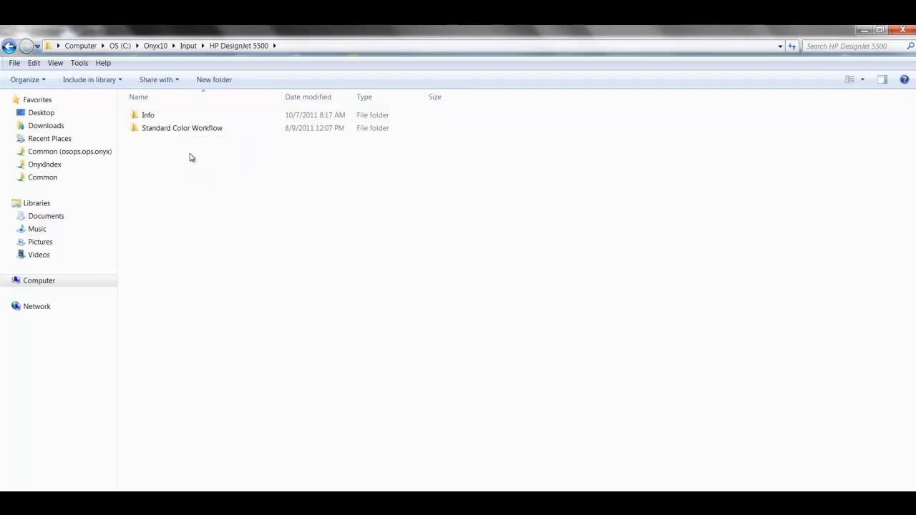
{"action": "left_click", "coordinate": [182, 130]}
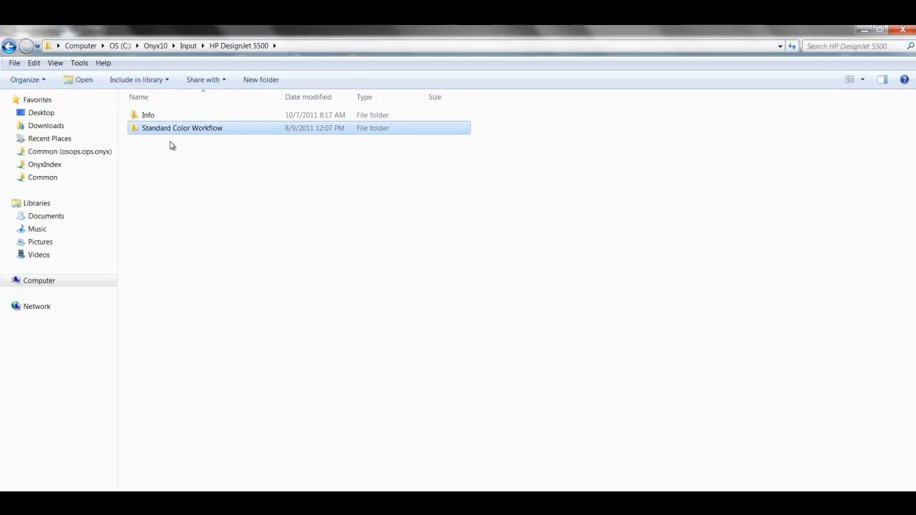
{"action": "left_click", "coordinate": [171, 146]}
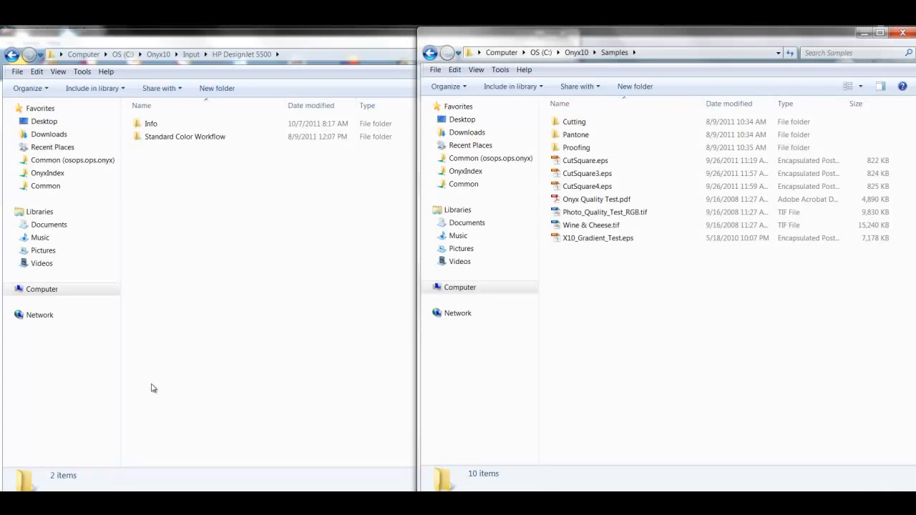
Drag X10_Gradient_Test.eps from Samples into the HP DesignJet 5500 folder.
{"action": "left_click", "coordinate": [560, 242]}
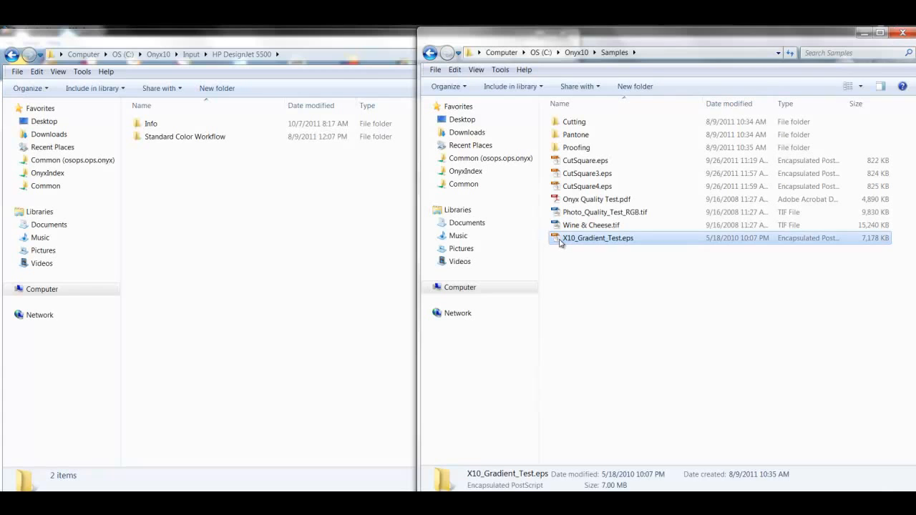
{"action": "left_click_drag", "start_coordinate": [560, 243], "coordinate": [180, 138]}
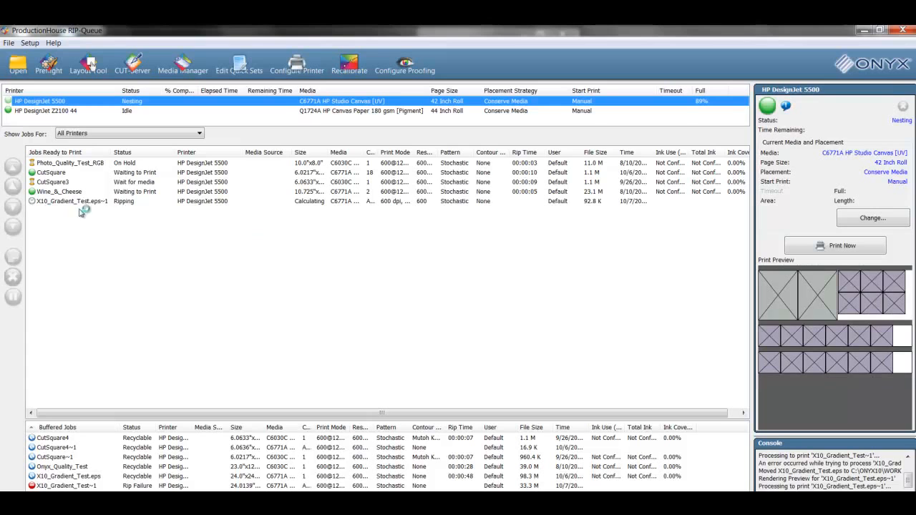
Confirm X10_Gradient_Test.eps~1 ripped and waits to print, with the printer nesting 84% full.
{"action": "left_click", "coordinate": [121, 203]}
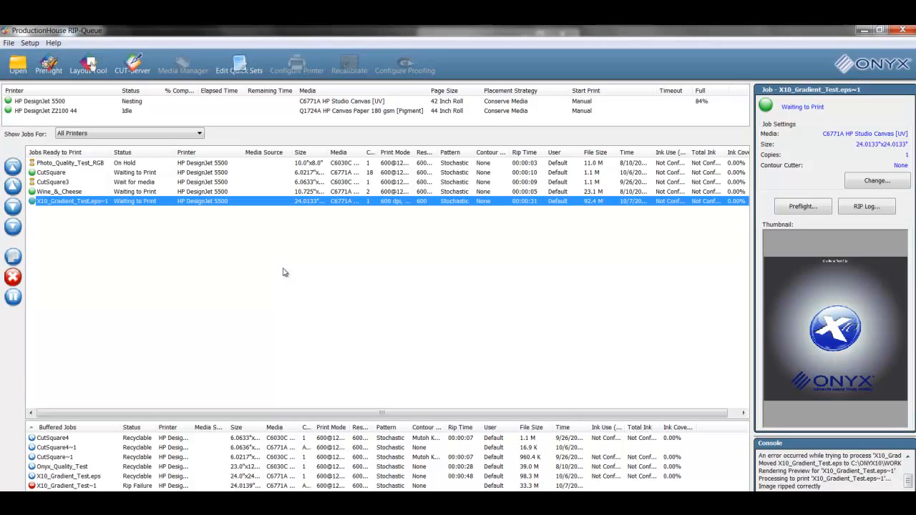
{"action": "left_click", "coordinate": [63, 102]}
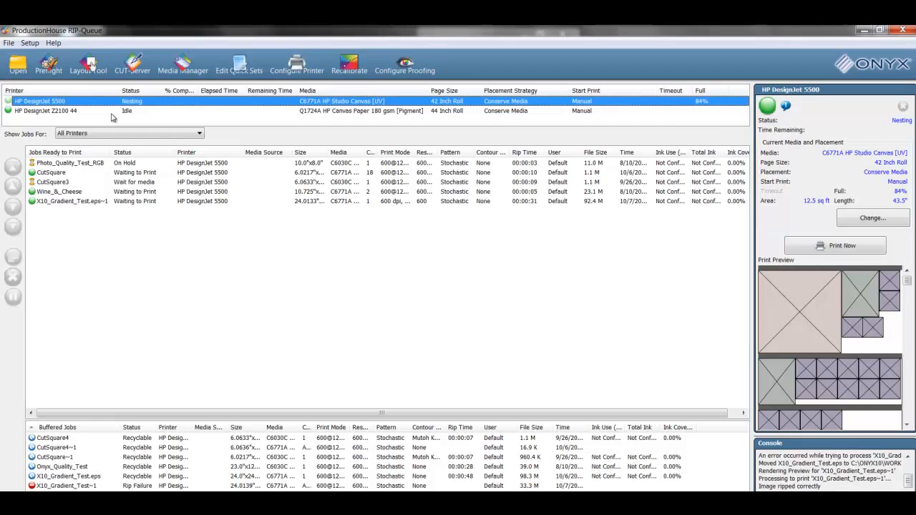
{"action": "key", "text": "alt+Tab"}
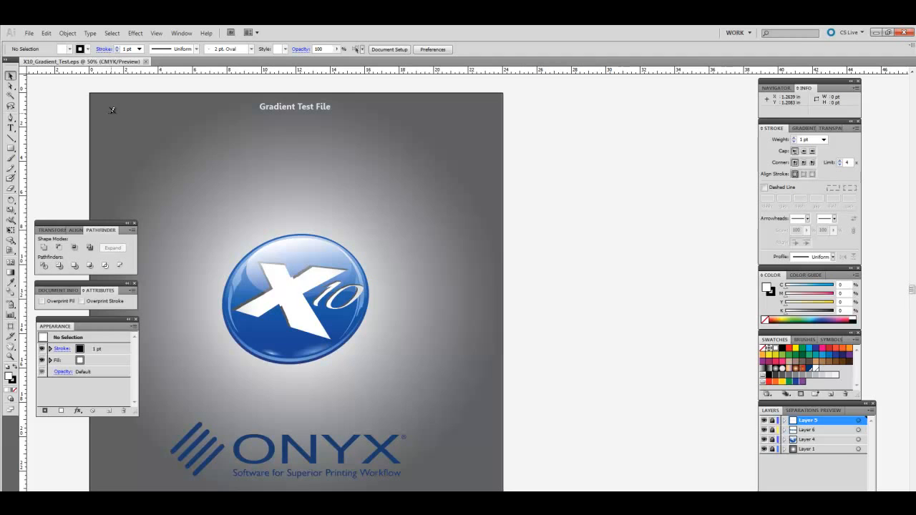
Start File > Print and target the HP DesignJet 5500 Onyx ProductionHouse 10.1 printer.
{"action": "left_click", "coordinate": [29, 33]}
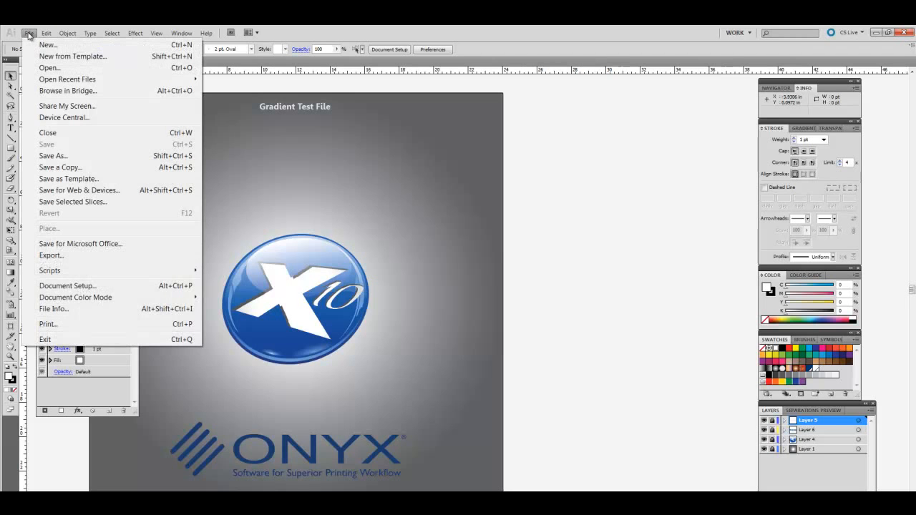
{"action": "left_click", "coordinate": [73, 326]}
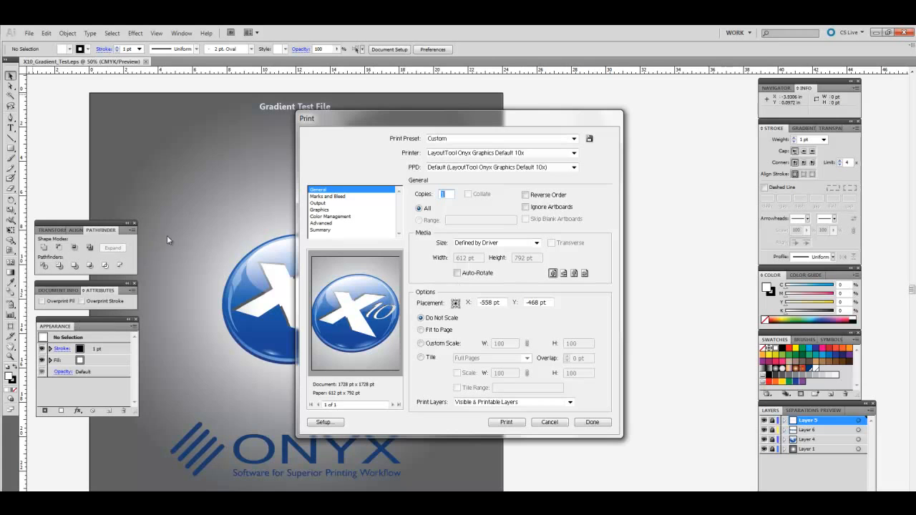
{"action": "left_click", "coordinate": [575, 154]}
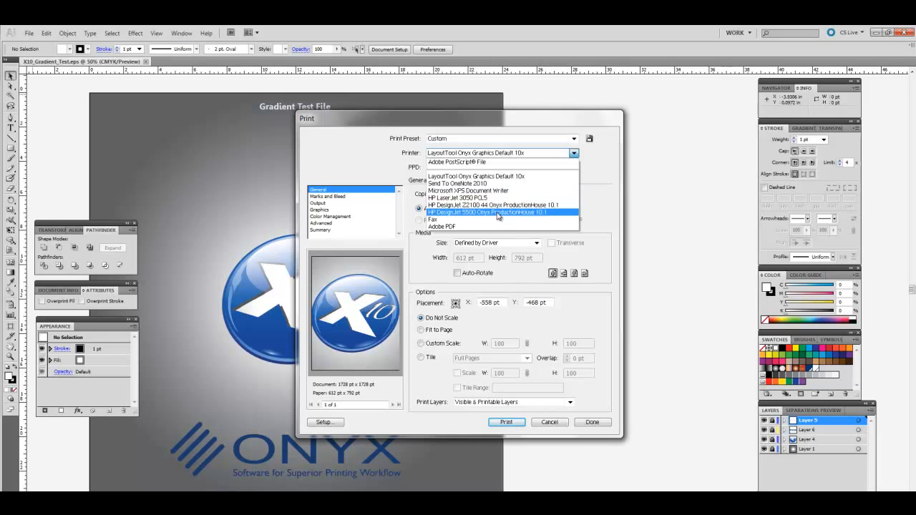
{"action": "key", "text": "Escape"}
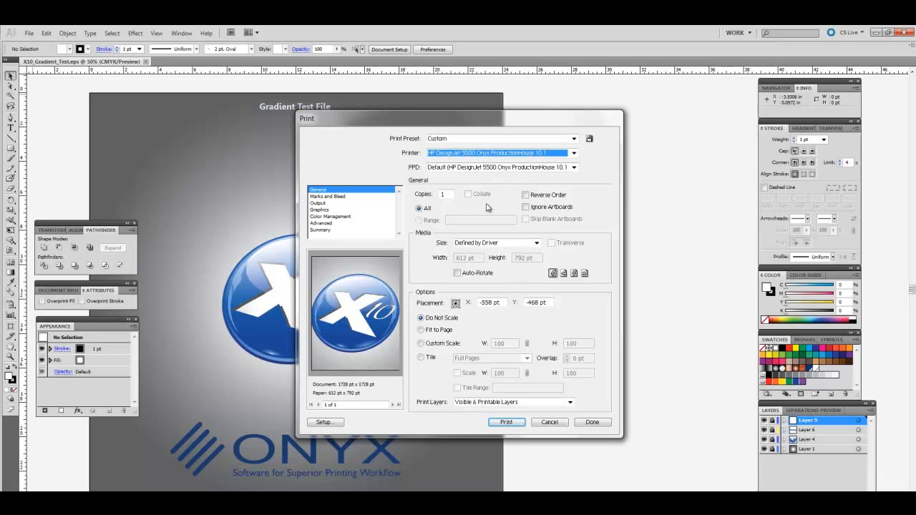
Go through Setup and Preferences to the Paper/Quality tab's Advanced options.
{"action": "left_click", "coordinate": [336, 426]}
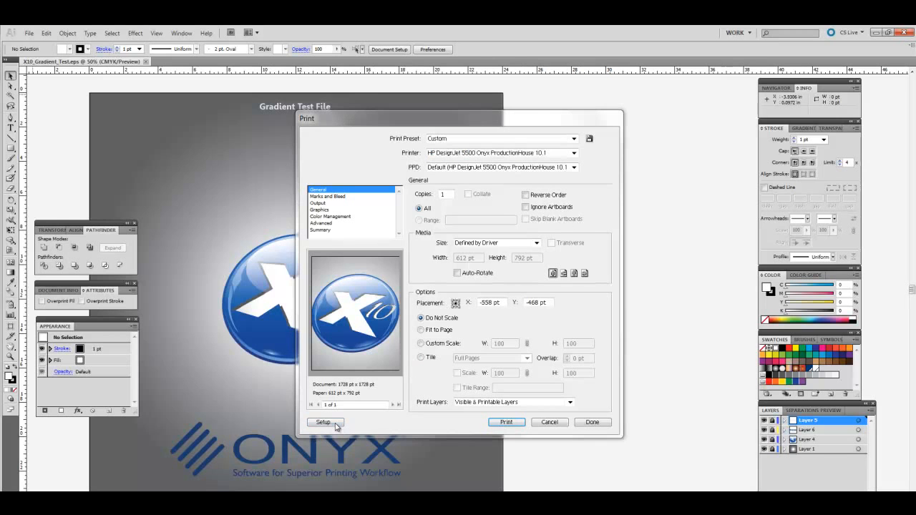
{"action": "left_click", "coordinate": [427, 322]}
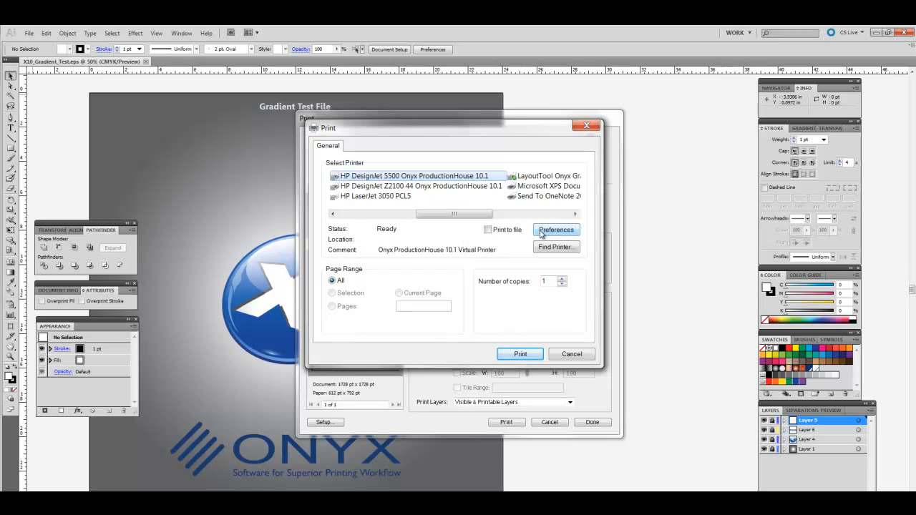
{"action": "left_click", "coordinate": [541, 233]}
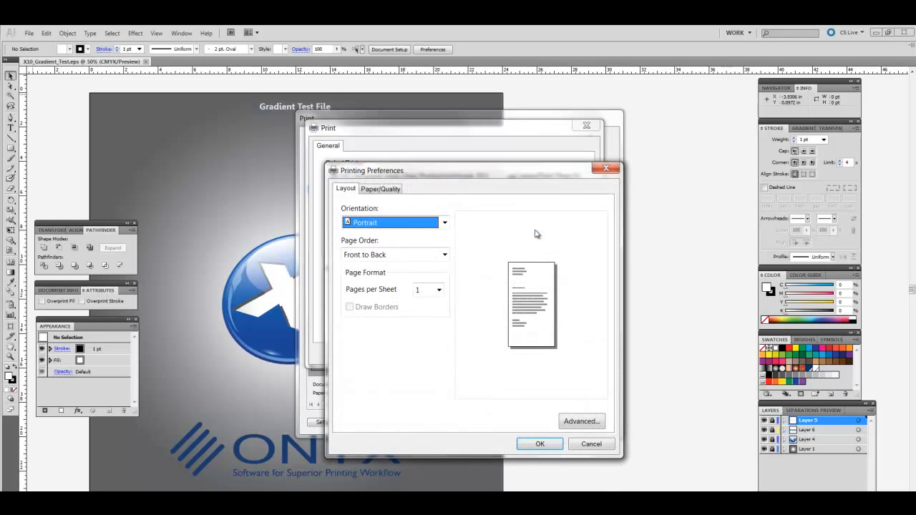
{"action": "left_click", "coordinate": [386, 192]}
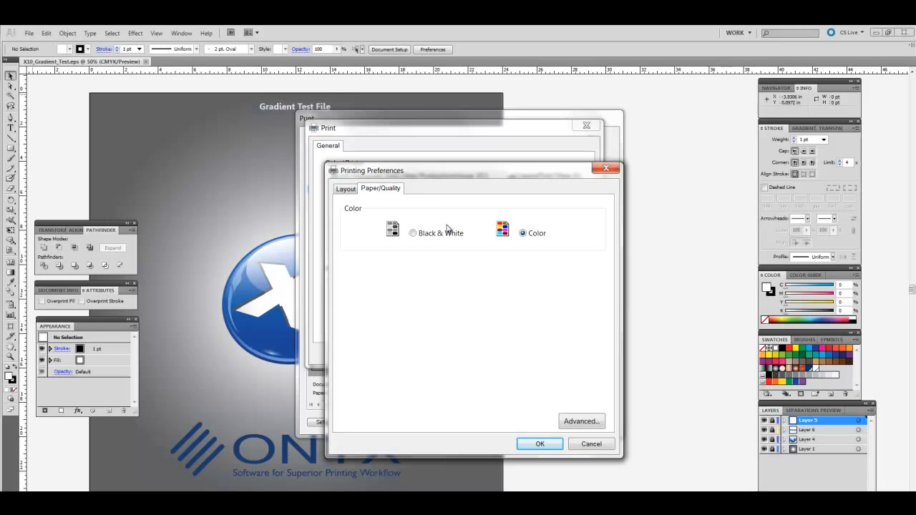
{"action": "left_click", "coordinate": [580, 421]}
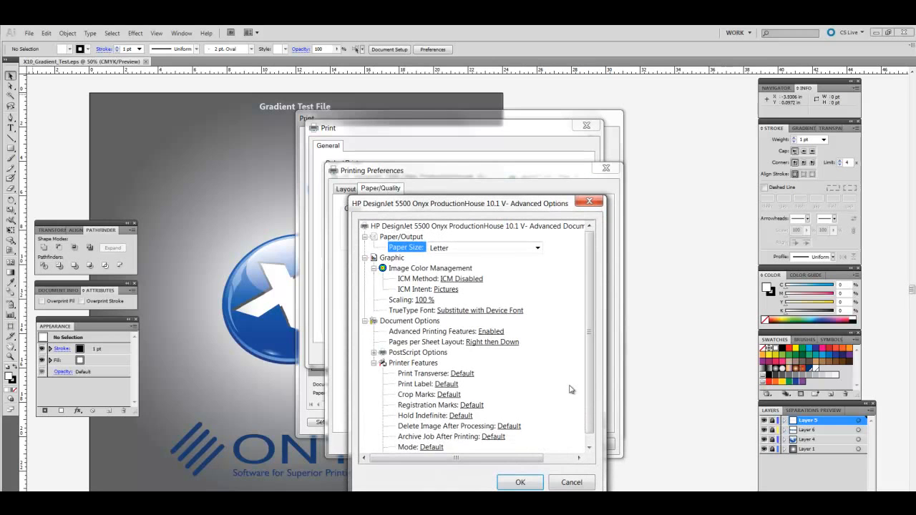
Set the paper size to PostScript Custom Page Size at 8.50 × 11.00 inches.
{"action": "left_click", "coordinate": [538, 249]}
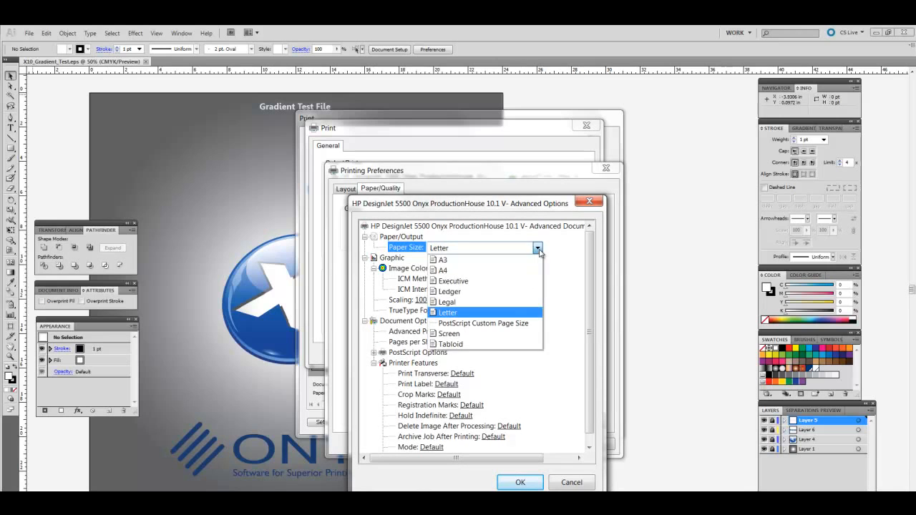
{"action": "left_click", "coordinate": [533, 328]}
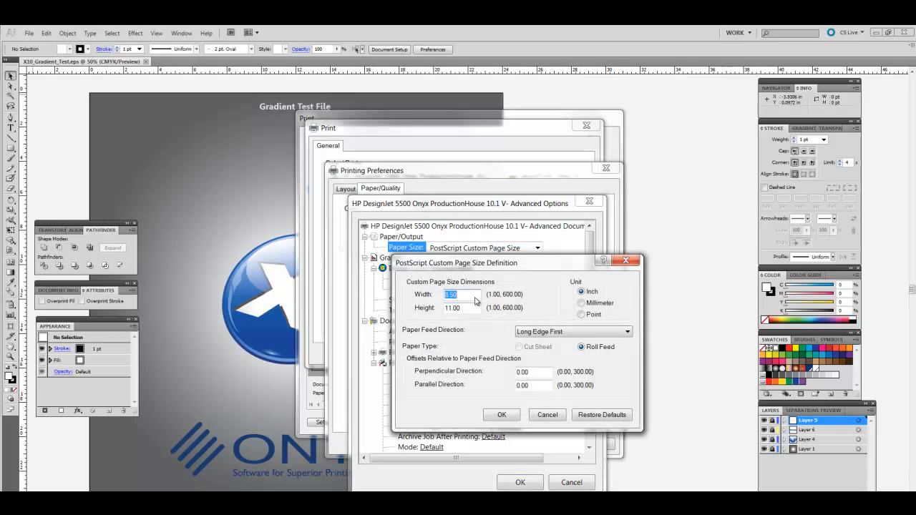
{"action": "left_click", "coordinate": [501, 415]}
Confirm the advanced options, preferences and print settings, then print the gradient test file.
{"action": "left_click", "coordinate": [520, 483]}
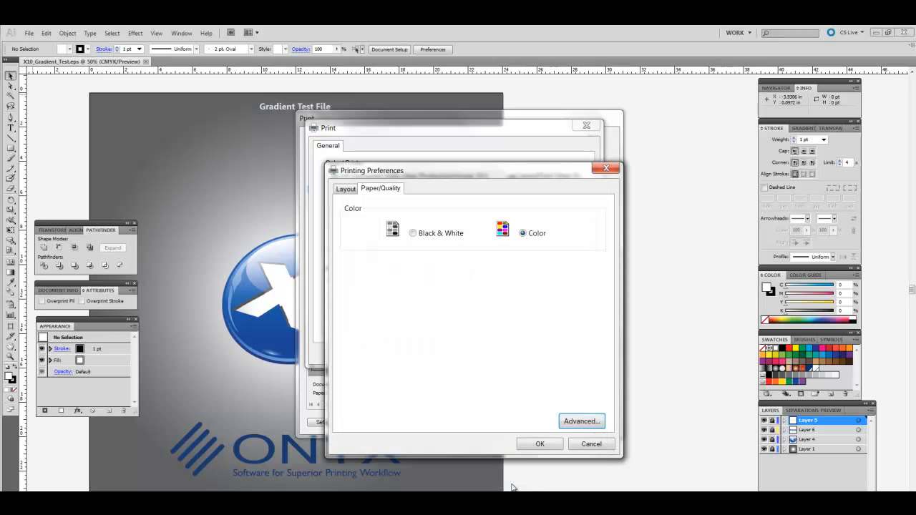
{"action": "left_click", "coordinate": [538, 445]}
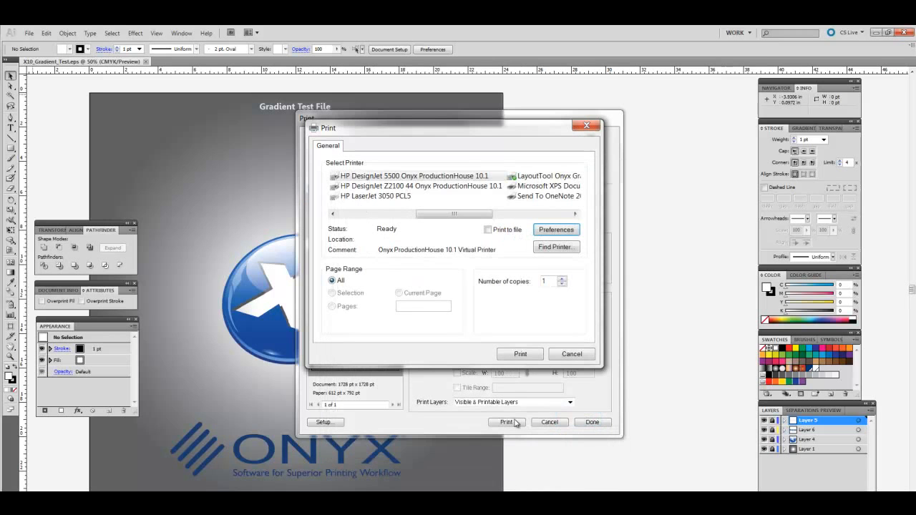
{"action": "left_click", "coordinate": [512, 353]}
{"action": "left_click", "coordinate": [500, 427]}
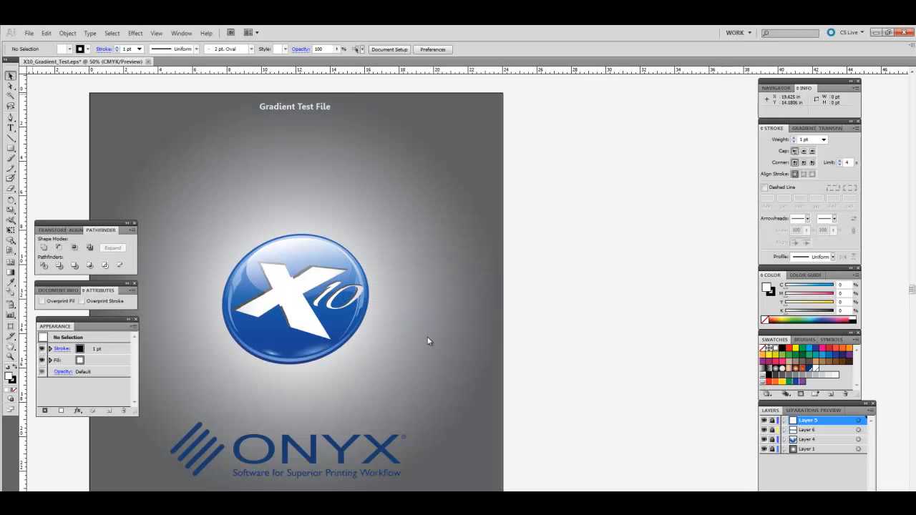
Inspect X10_Gradient_Test.eps~2 in the RIP-Queue: 11.0"x8.5", ripped and waiting, nesting 89% full.
{"action": "key", "text": "alt+Tab"}
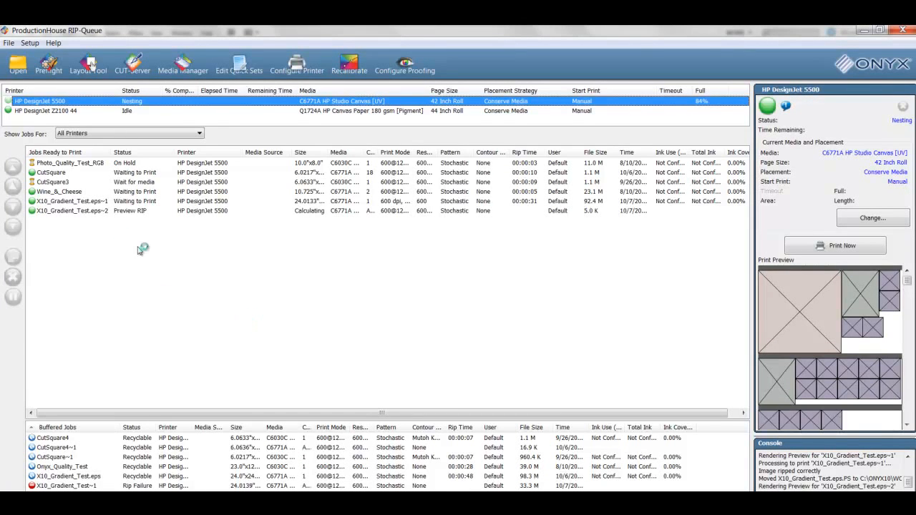
{"action": "left_click", "coordinate": [79, 211]}
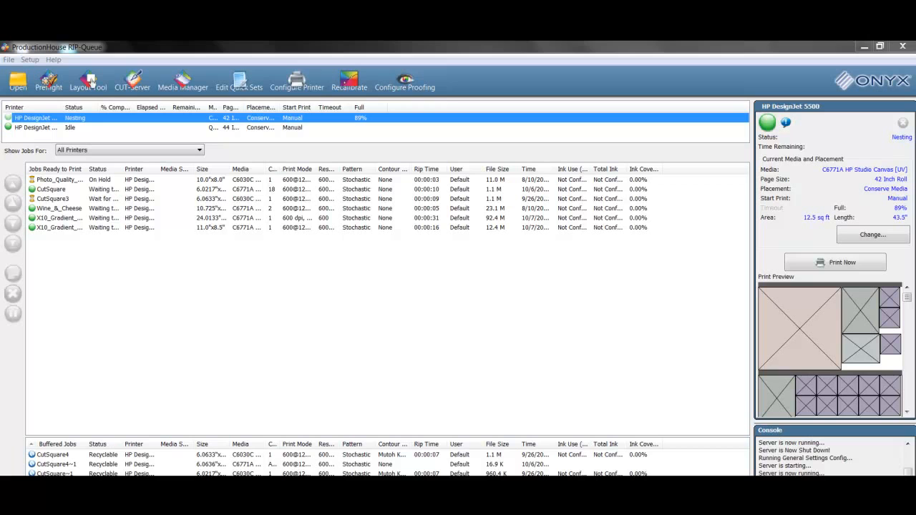
Open General Settings from the File menu, agreeing to stop processing and printing.
{"action": "left_click", "coordinate": [8, 60]}
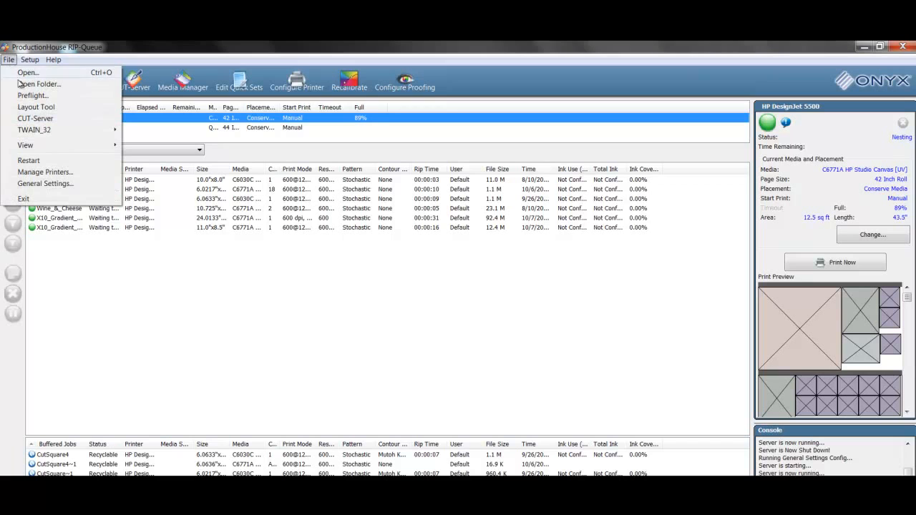
{"action": "left_click", "coordinate": [45, 183]}
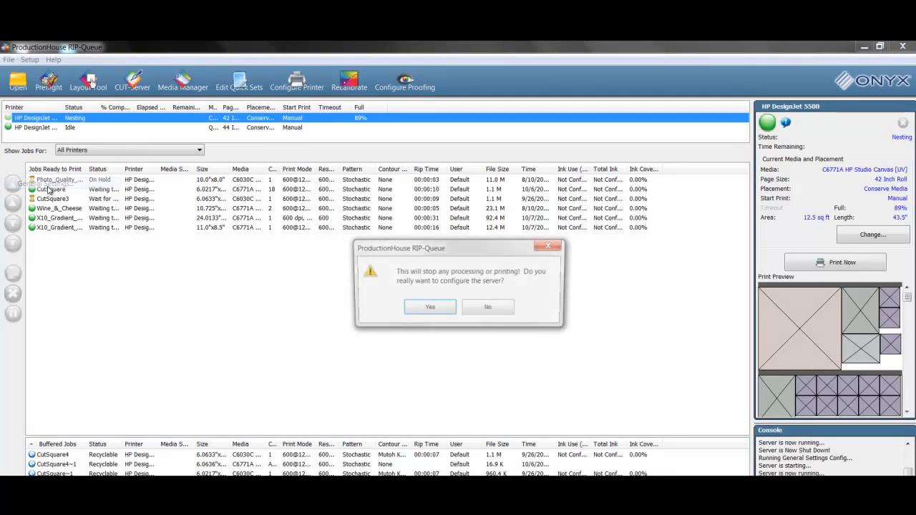
{"action": "left_click", "coordinate": [446, 310]}
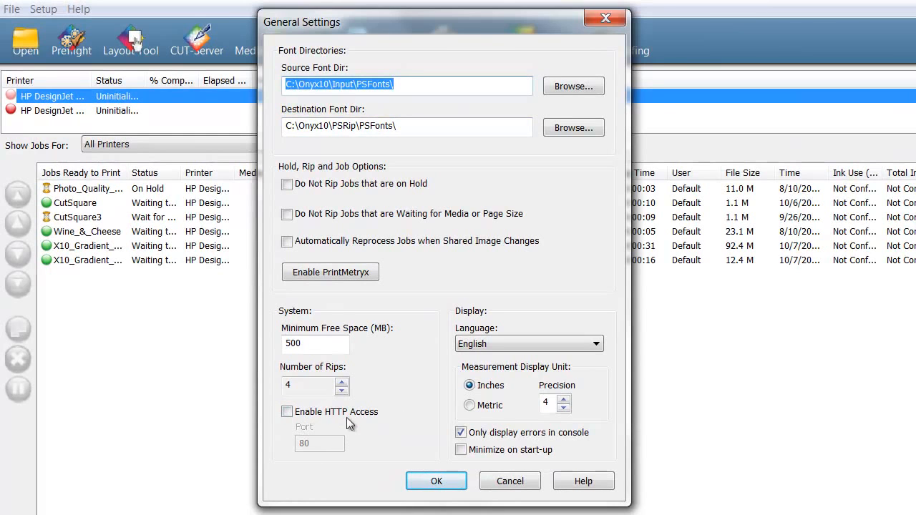
Turn on Enable HTTP Access with port 80 and save the general settings.
{"action": "left_click", "coordinate": [287, 414]}
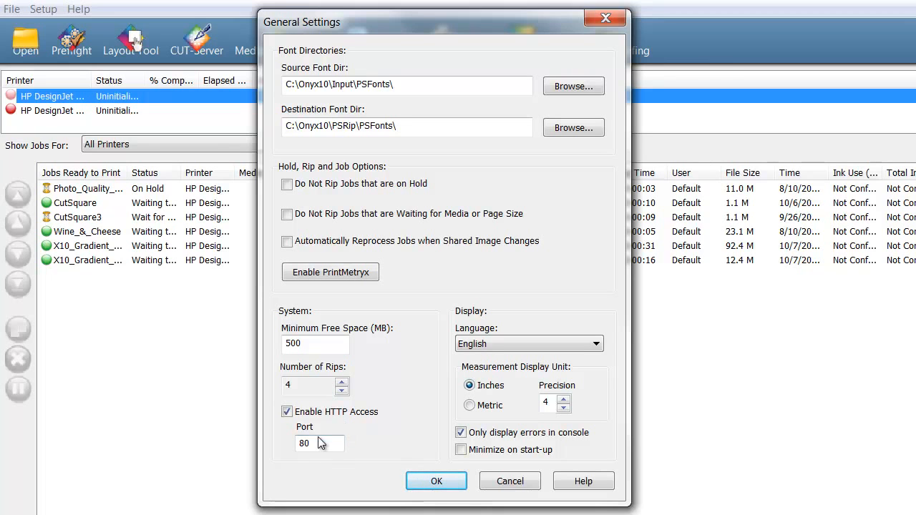
{"action": "left_click", "coordinate": [325, 445]}
{"action": "left_click", "coordinate": [421, 483]}
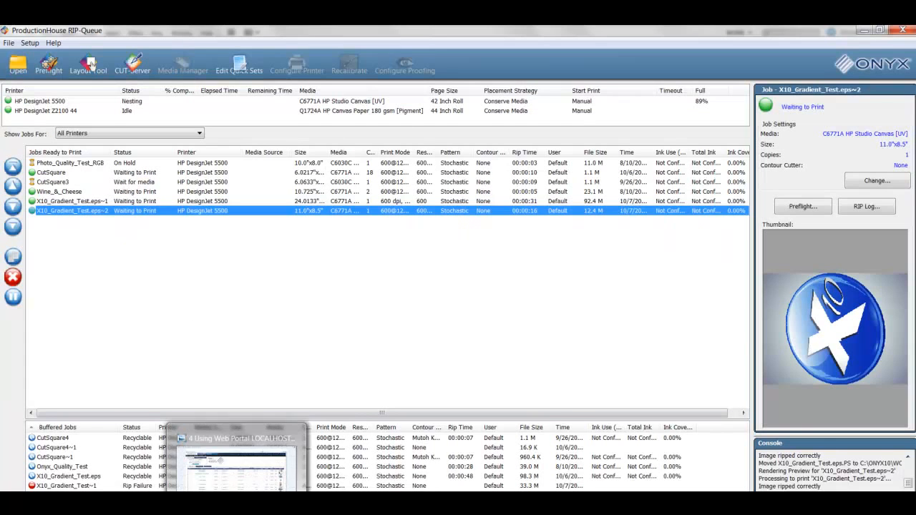
Bring up the '4 Using Web Portal LOCALHOST.jpg' screenshot in Windows Photo Viewer.
{"action": "left_click", "coordinate": [237, 491]}
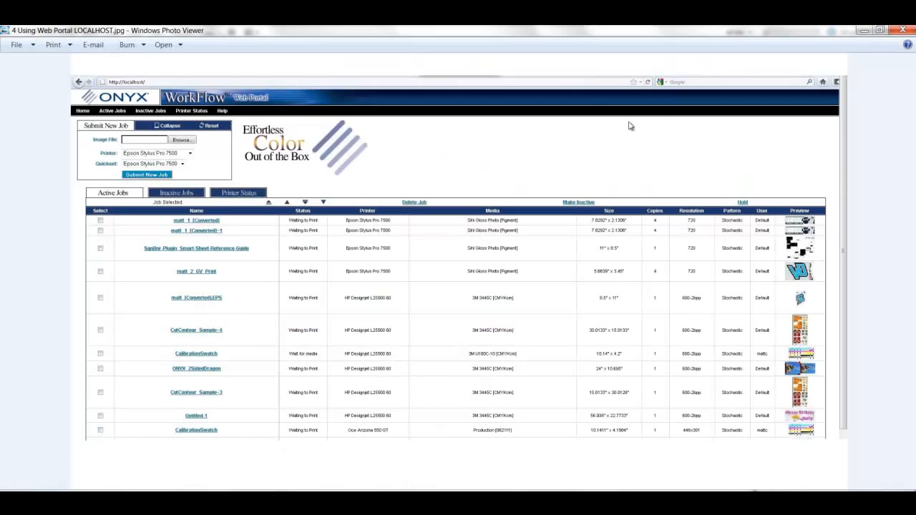